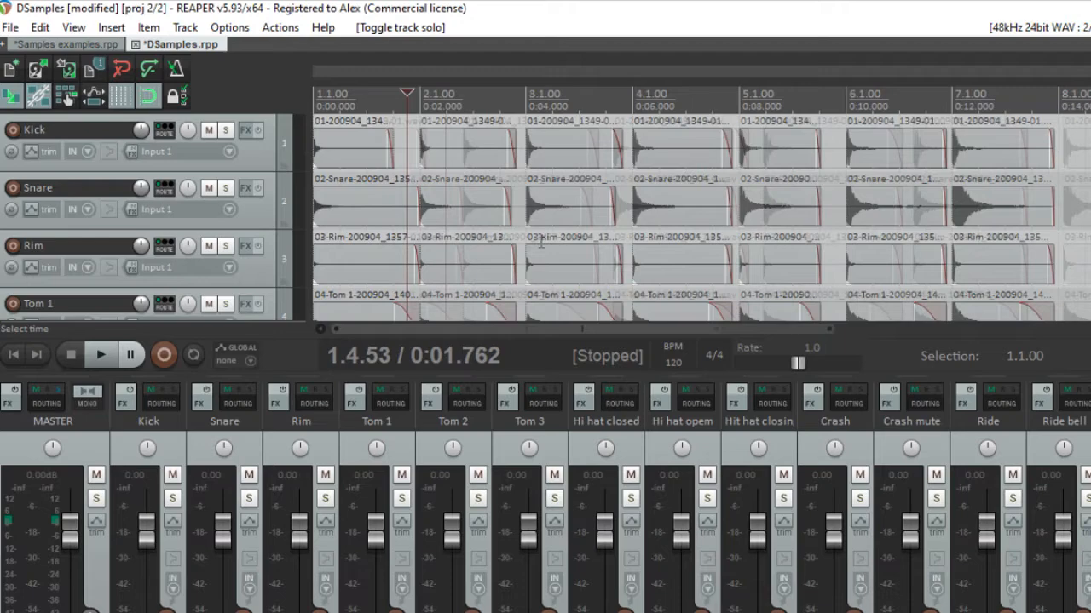
Select all seven Kick items and run the action found with "separate re" to create a separate region for each item.
{"action": "left_click", "coordinate": [341, 153]}
{"action": "left_click", "coordinate": [993, 163], "text": "shift"}
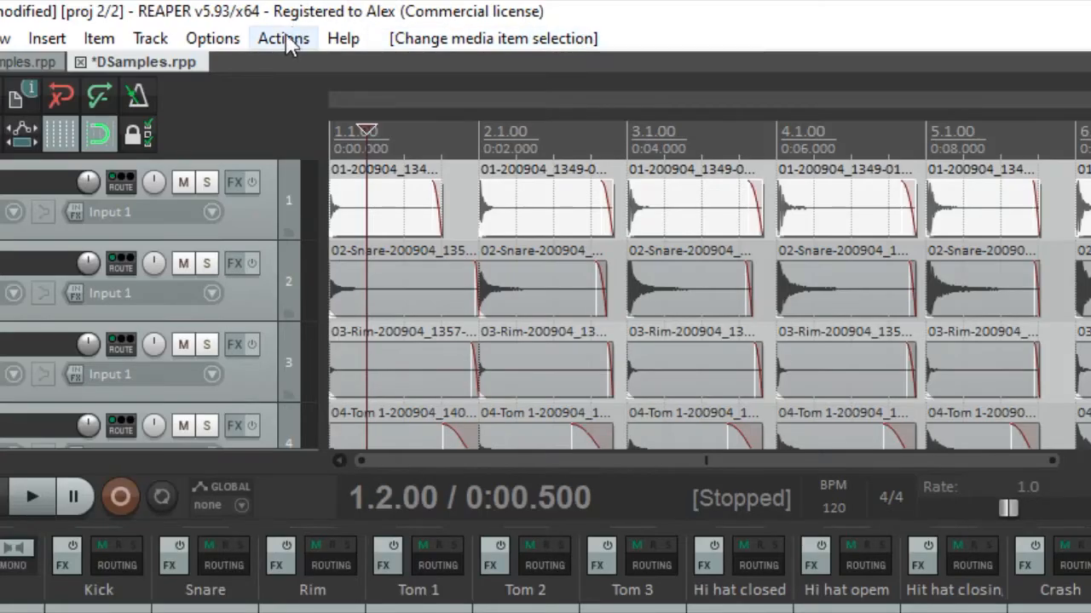
{"action": "left_click", "coordinate": [280, 27]}
{"action": "left_click", "coordinate": [297, 65]}
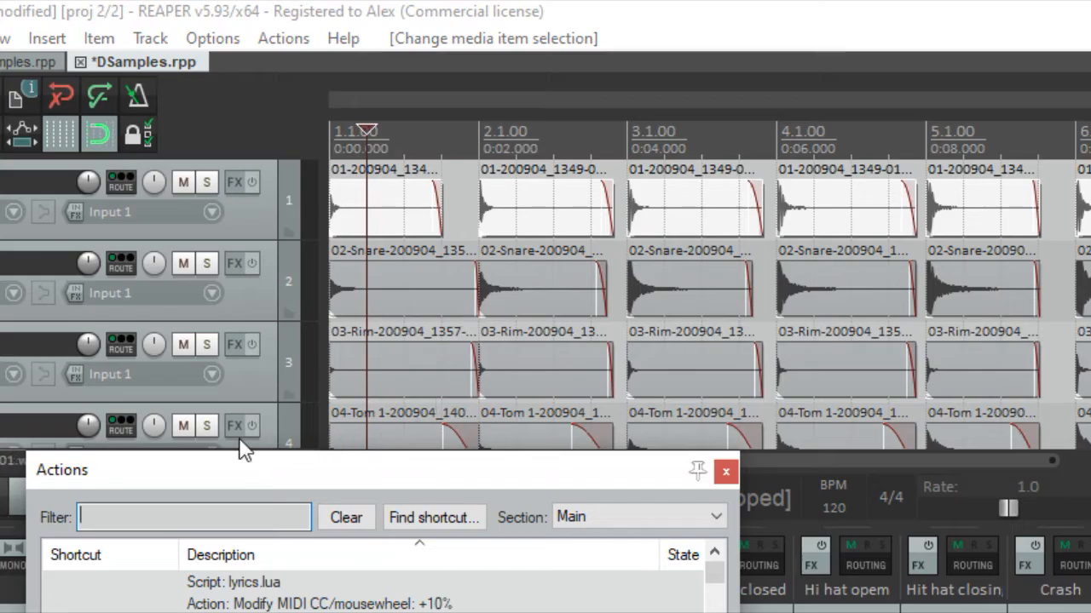
{"action": "type", "text": "separate re"}
{"action": "left_click", "coordinate": [357, 581]}
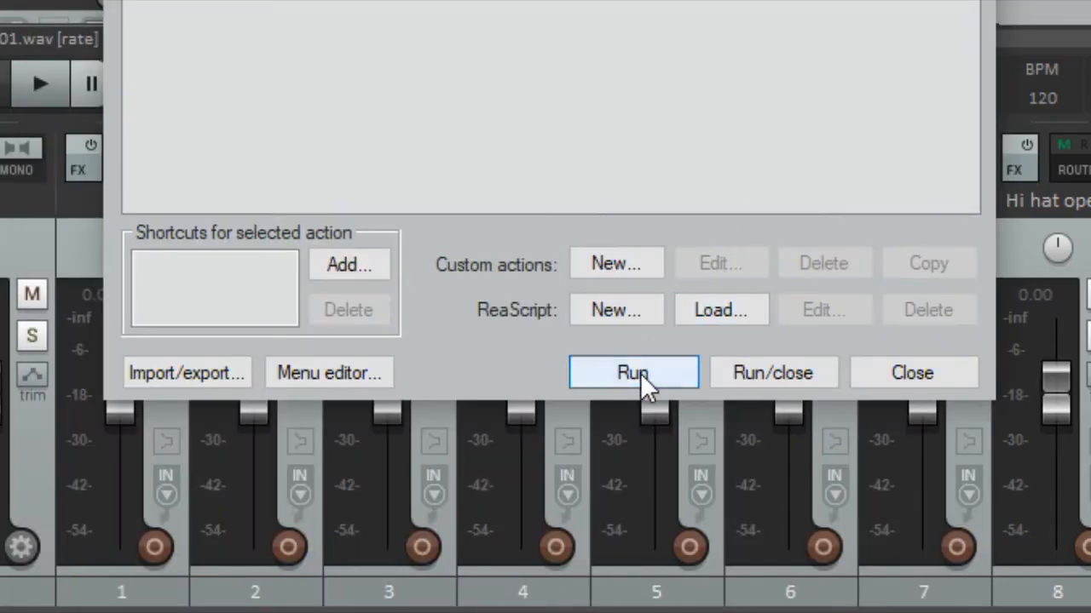
{"action": "left_click", "coordinate": [633, 374]}
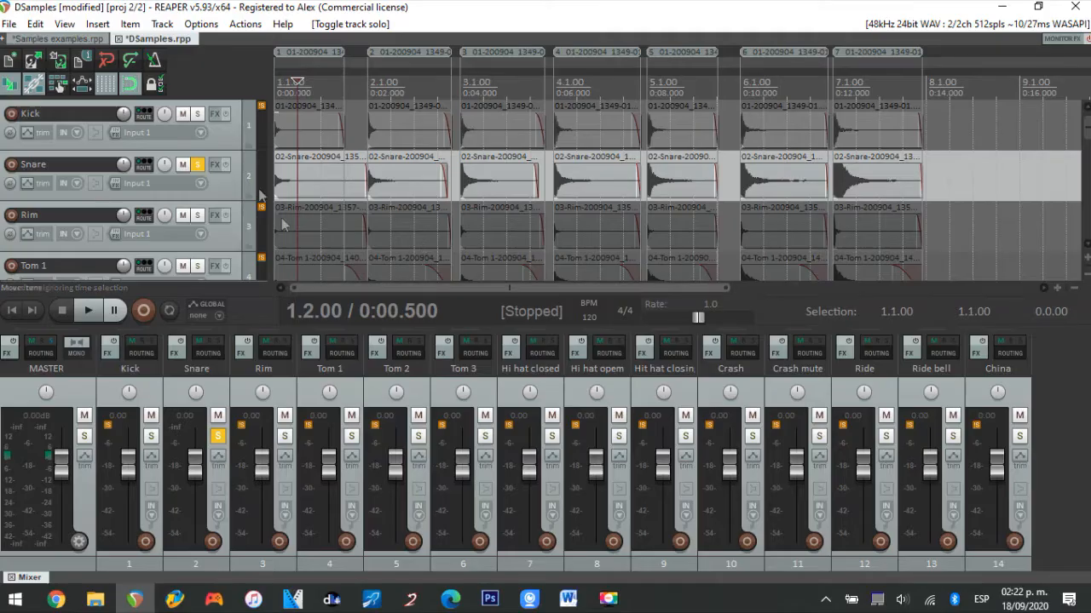
Open the render settings and set the render bounds to Project regions with Master mix as the source.
{"action": "left_click", "coordinate": [8, 23]}
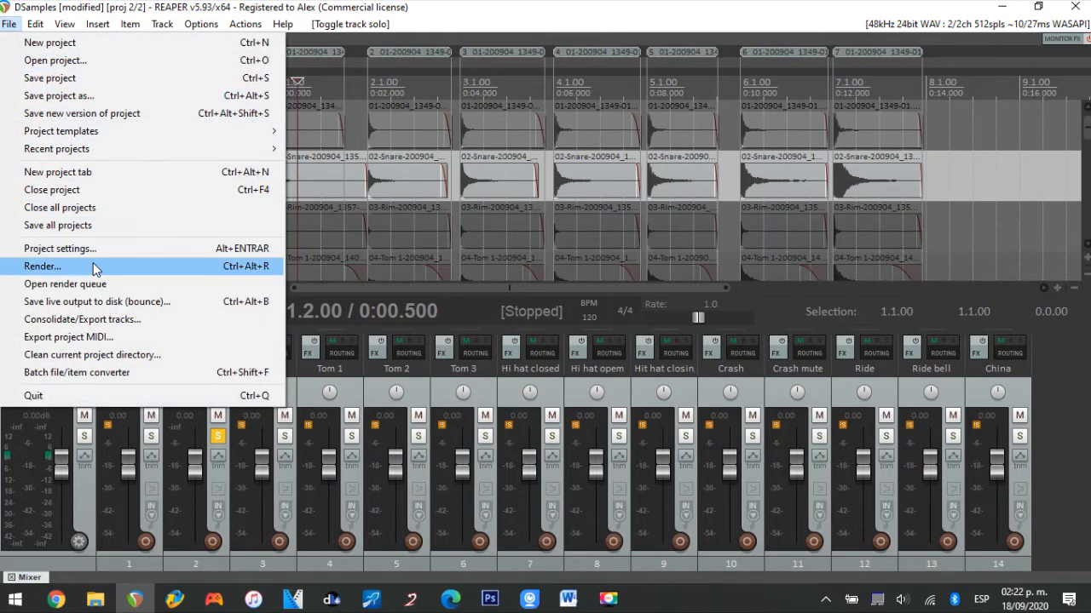
{"action": "left_click", "coordinate": [43, 265]}
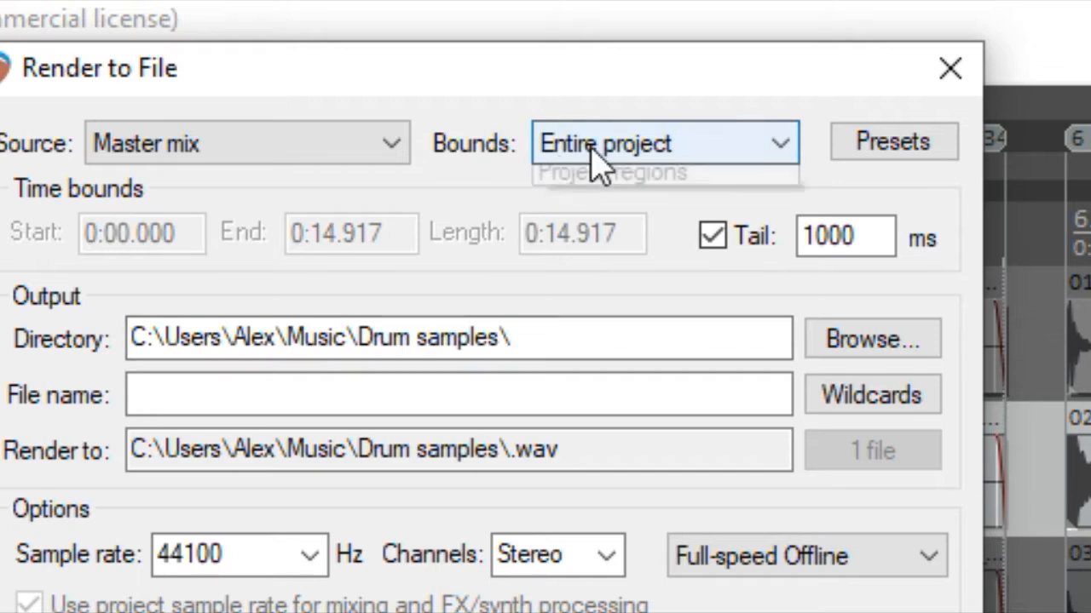
{"action": "left_click", "coordinate": [537, 150]}
{"action": "left_click", "coordinate": [652, 269]}
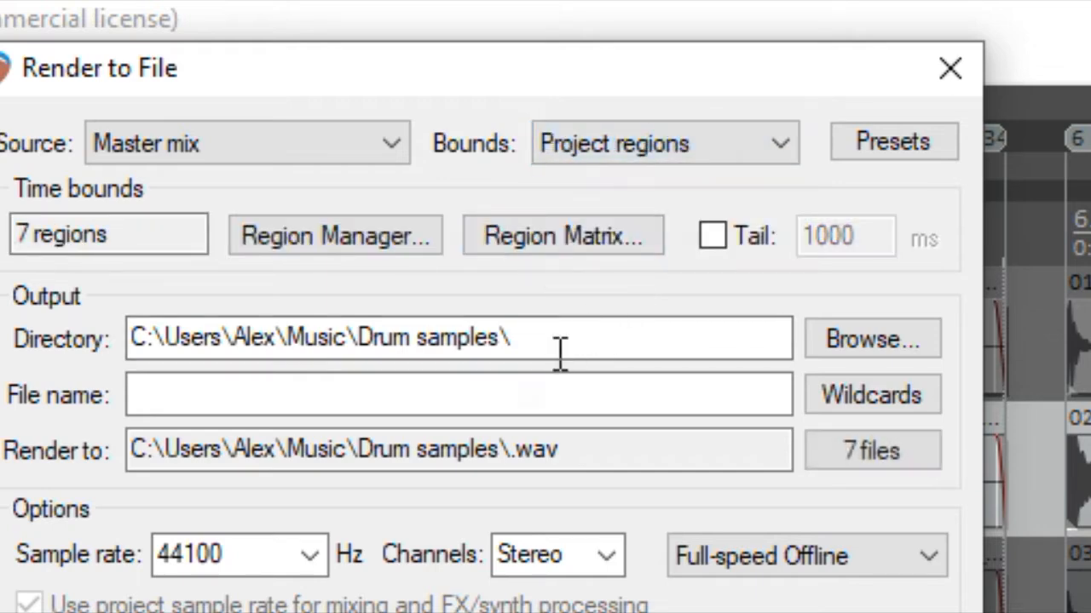
Solo the Snare track and set the render output to the Drum samples\Snare directory with the file name Snare.
{"action": "left_click", "coordinate": [500, 391]}
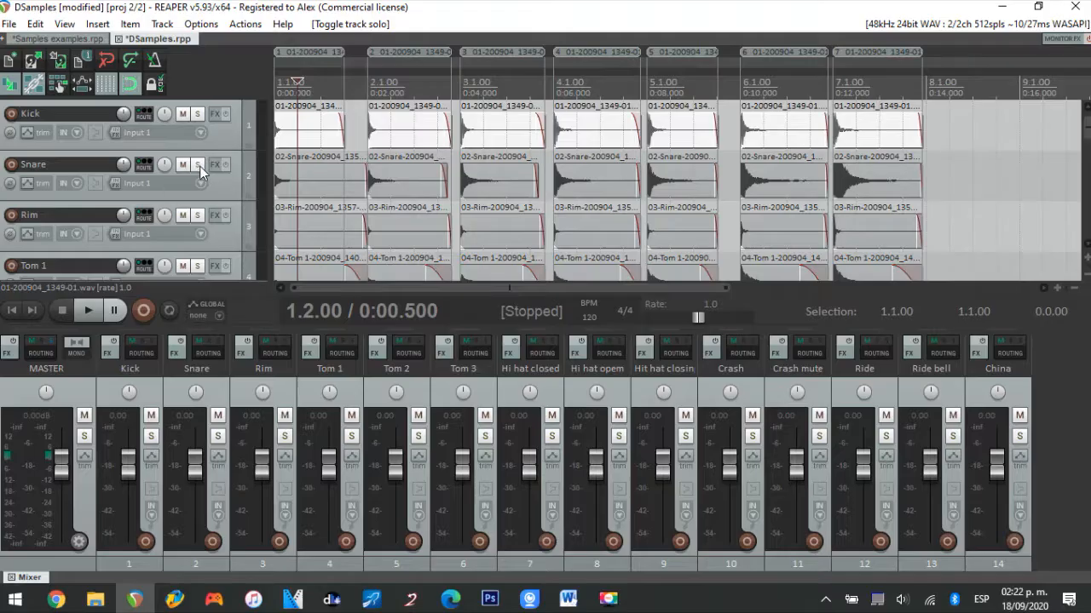
{"action": "left_click", "coordinate": [198, 164]}
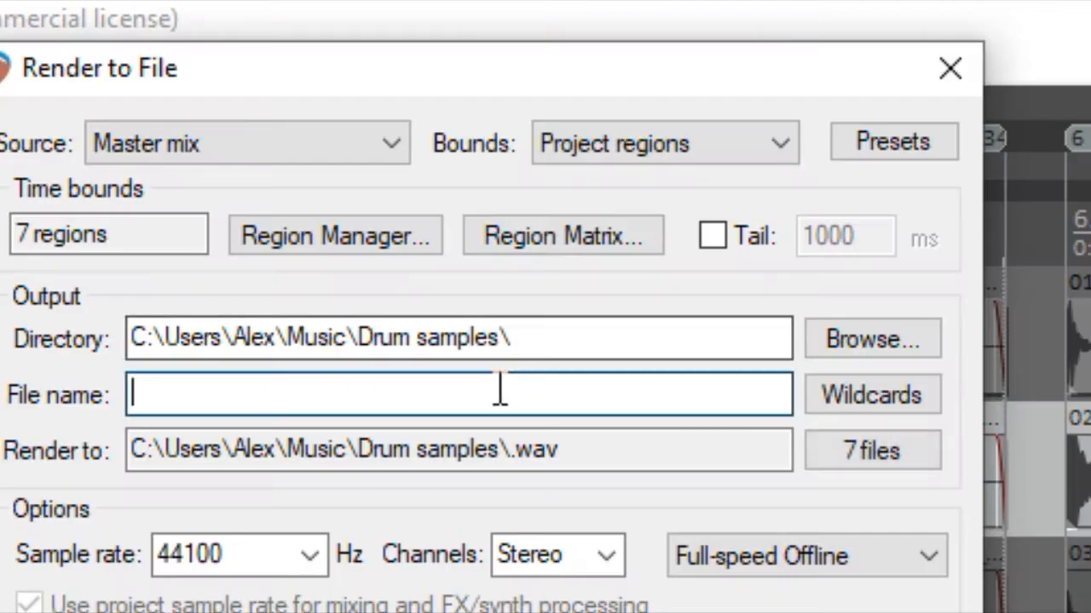
{"action": "left_click", "coordinate": [560, 345]}
{"action": "type", "text": "Snare"}
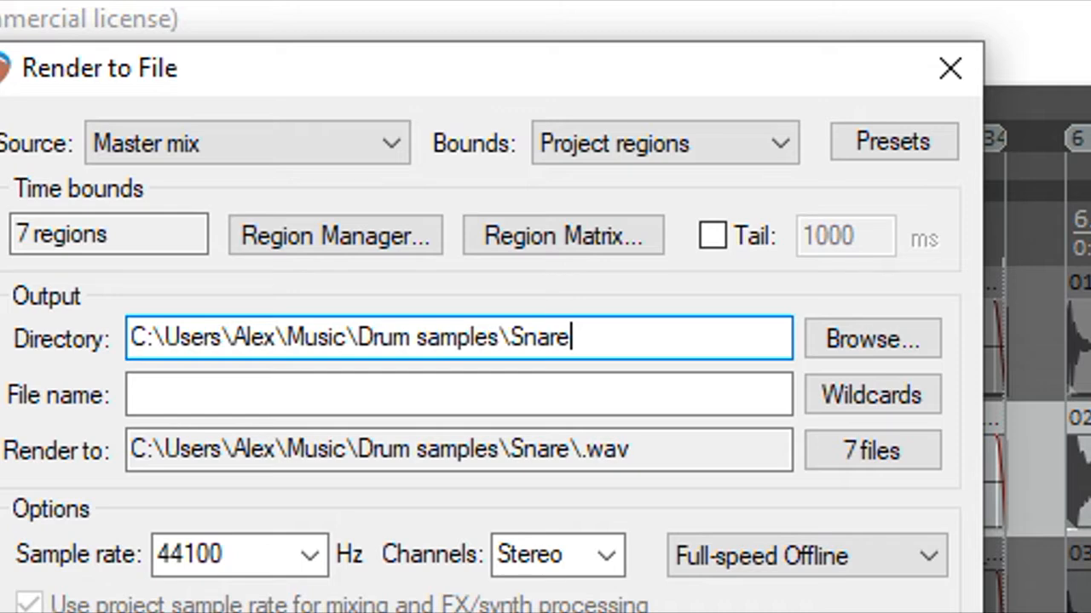
{"action": "left_click", "coordinate": [407, 394]}
{"action": "type", "text": "Sna"}
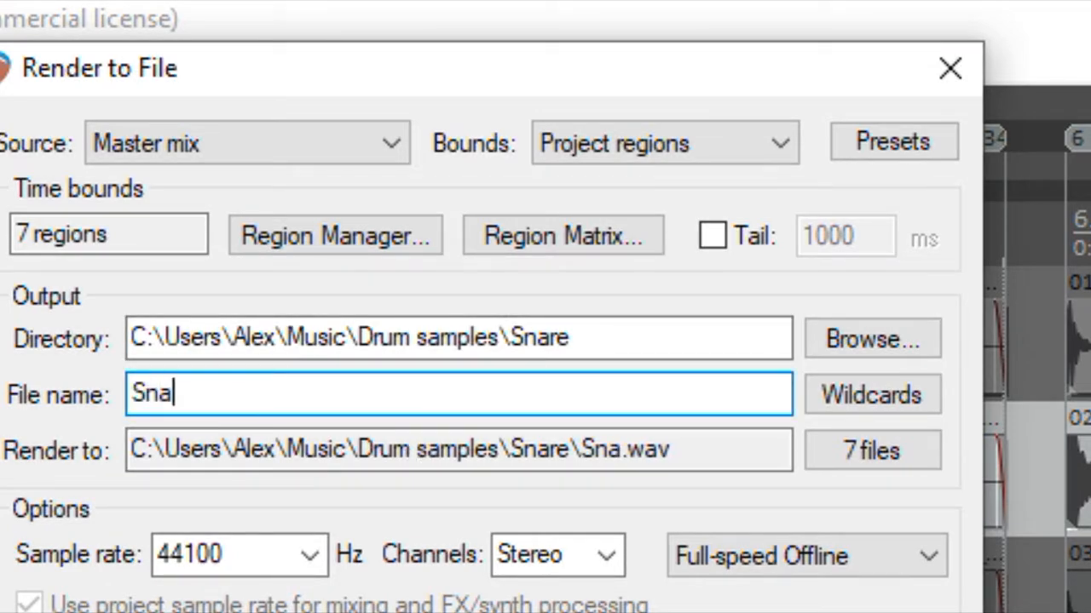
{"action": "type", "text": "re"}
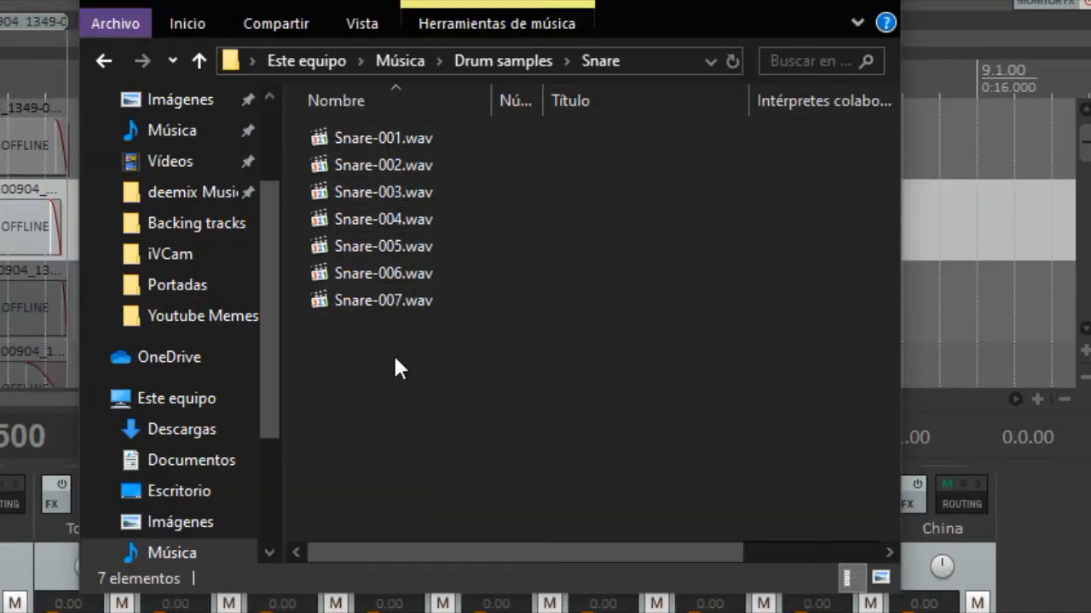
Go through the rendered Snare WAV files in the Snare folder.
{"action": "left_click", "coordinate": [391, 141]}
{"action": "left_click", "coordinate": [379, 193]}
{"action": "left_click", "coordinate": [379, 220]}
{"action": "left_click", "coordinate": [384, 247]}
{"action": "left_click", "coordinate": [390, 275]}
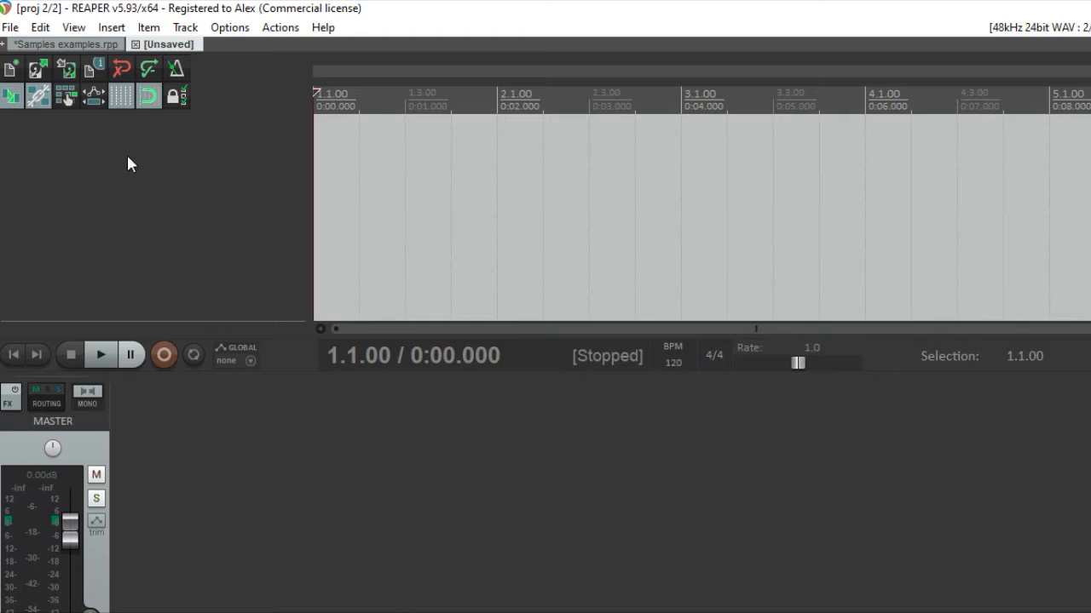
Add a track named KONTAKT in the new project and load the Kontakt 5 instrument plug-in on it.
{"action": "double_click", "coordinate": [128, 163]}
{"action": "type", "text": "KONTAKT"}
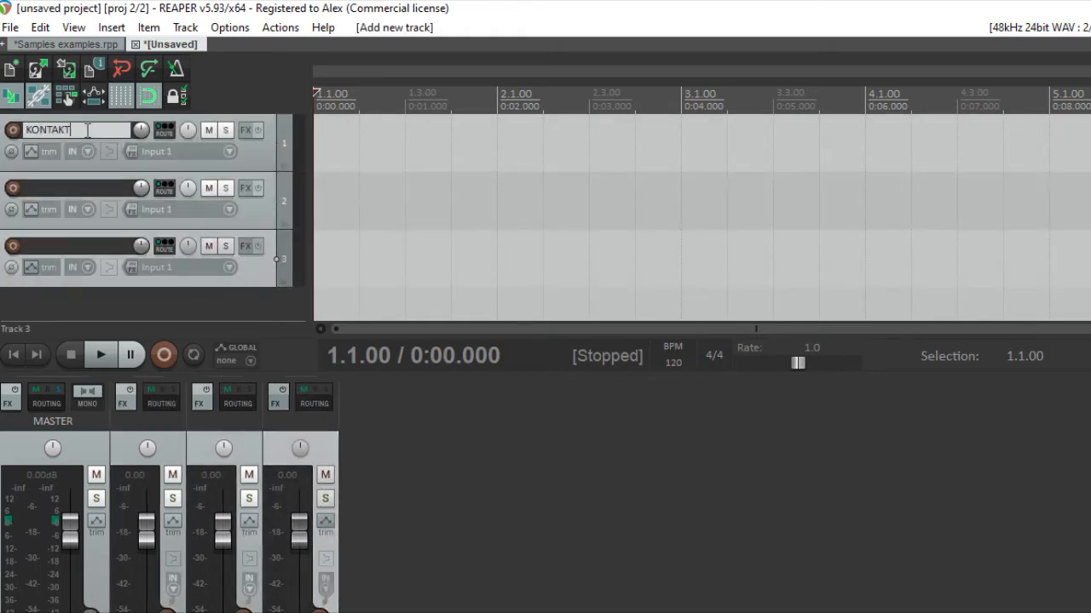
{"action": "left_click", "coordinate": [246, 129]}
{"action": "left_click", "coordinate": [575, 248]}
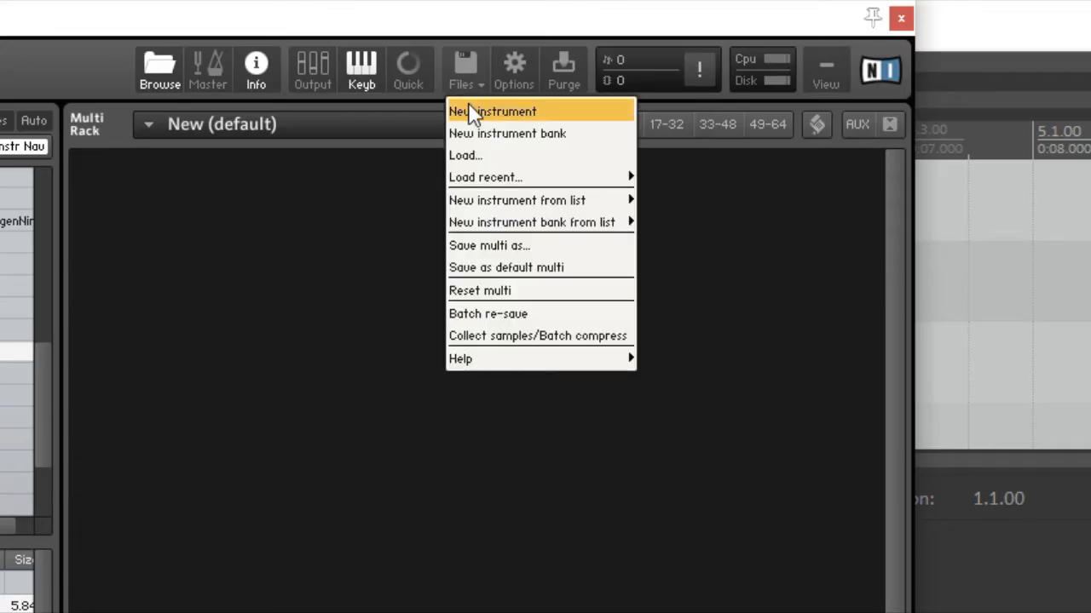
Create a new Kontakt instrument named Drum samples and open its Mapping Editor in edit mode.
{"action": "left_click", "coordinate": [491, 112]}
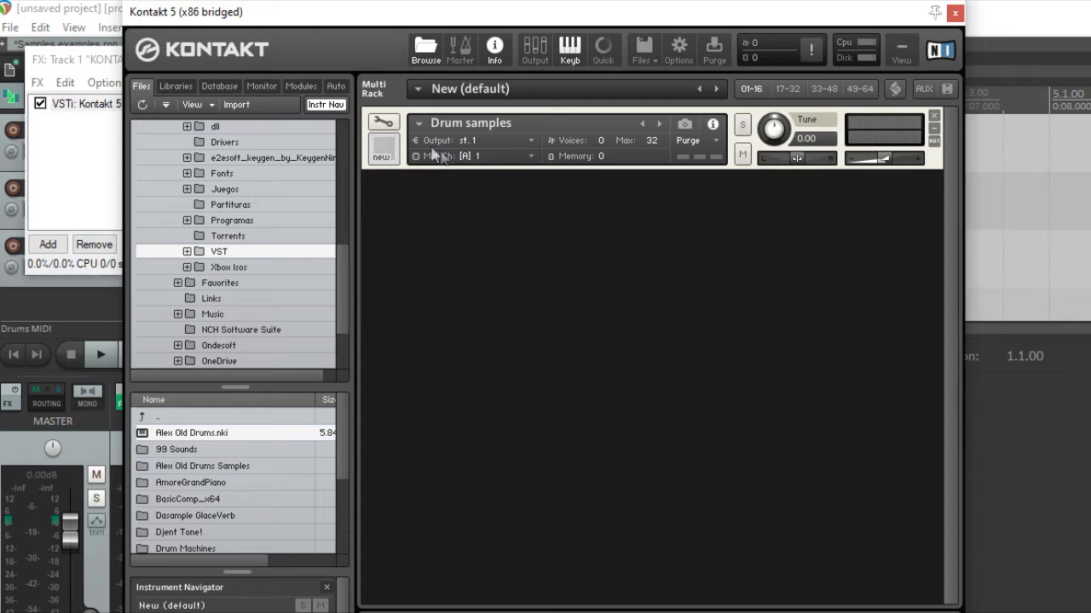
{"action": "left_click", "coordinate": [391, 122]}
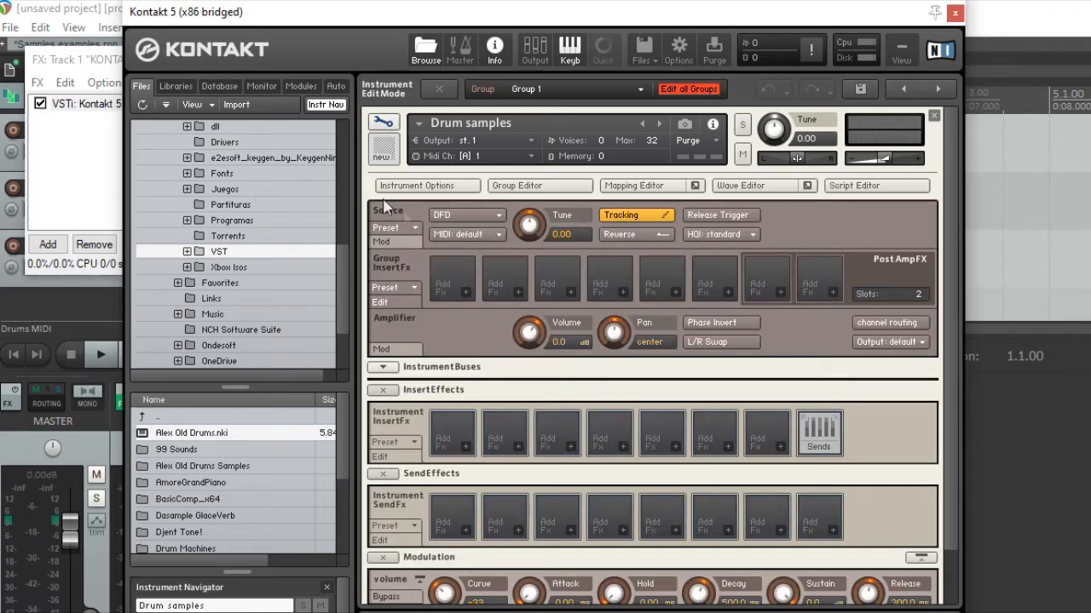
{"action": "left_click", "coordinate": [627, 188]}
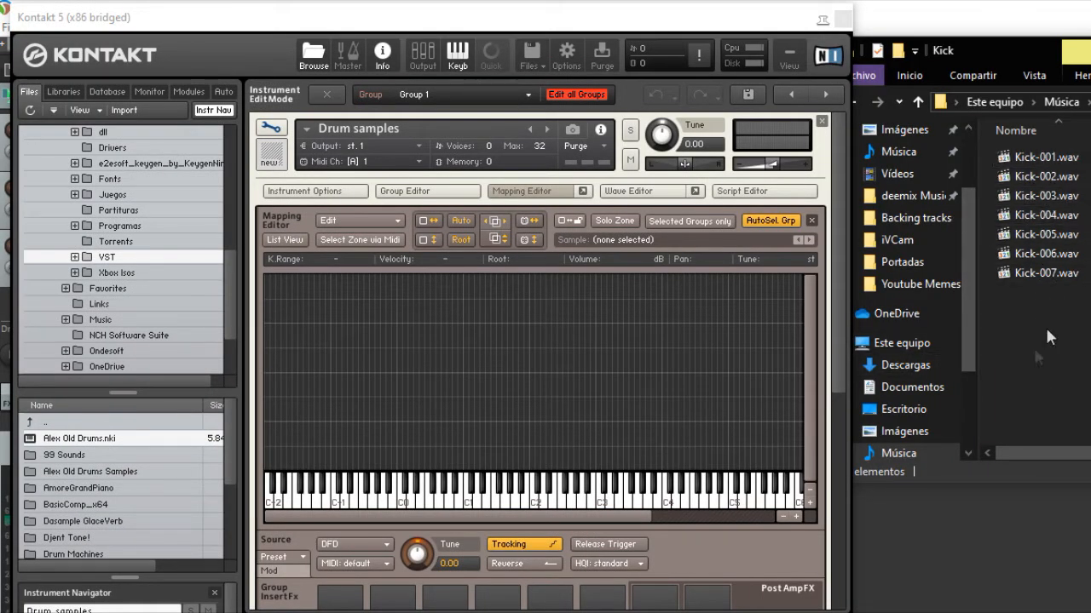
Map Kick-001.wav to the single key C1 and limit its velocity range to 1–16.
{"action": "left_click_drag", "start_coordinate": [1022, 156], "coordinate": [468, 414]}
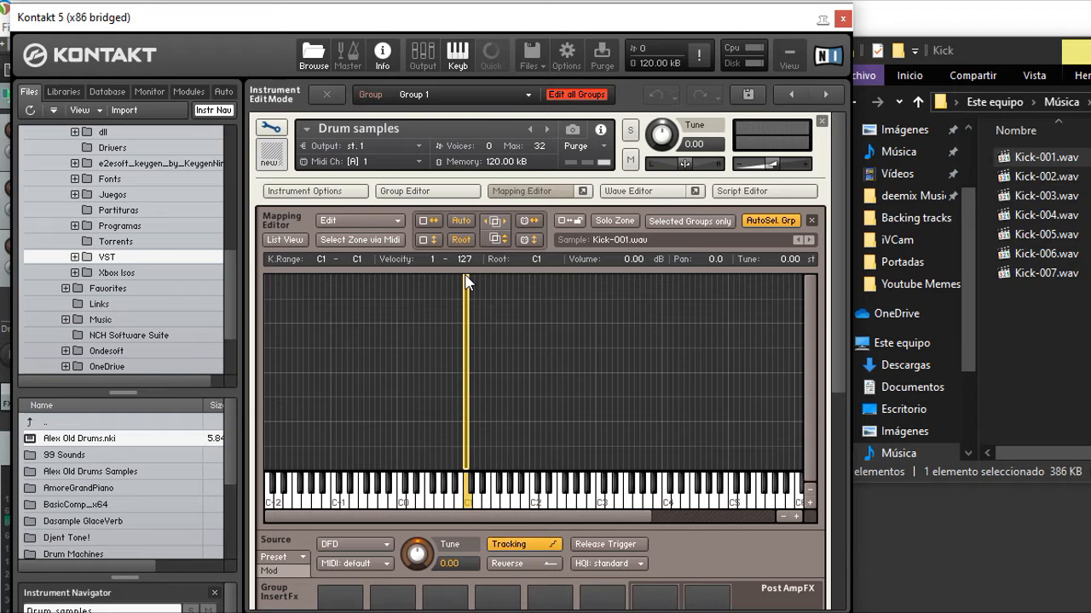
{"action": "left_click_drag", "start_coordinate": [467, 281], "coordinate": [507, 447]}
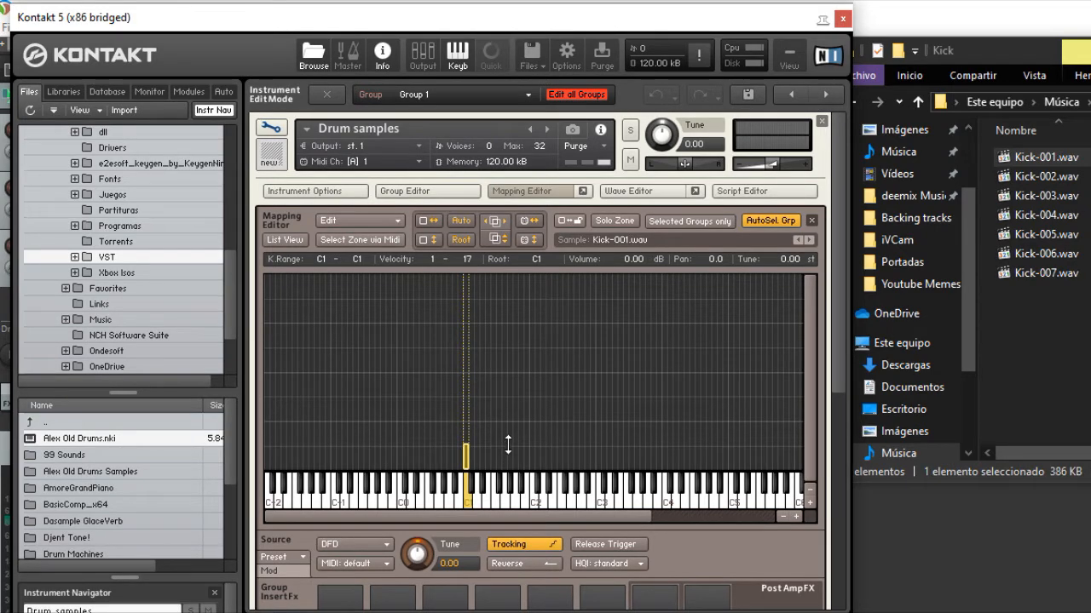
{"action": "left_click_drag", "start_coordinate": [514, 445], "coordinate": [517, 454]}
Map Kick-002.wav to the single key C1, directly above the first zone, with a velocity range of 17–32.
{"action": "left_click", "coordinate": [1039, 358]}
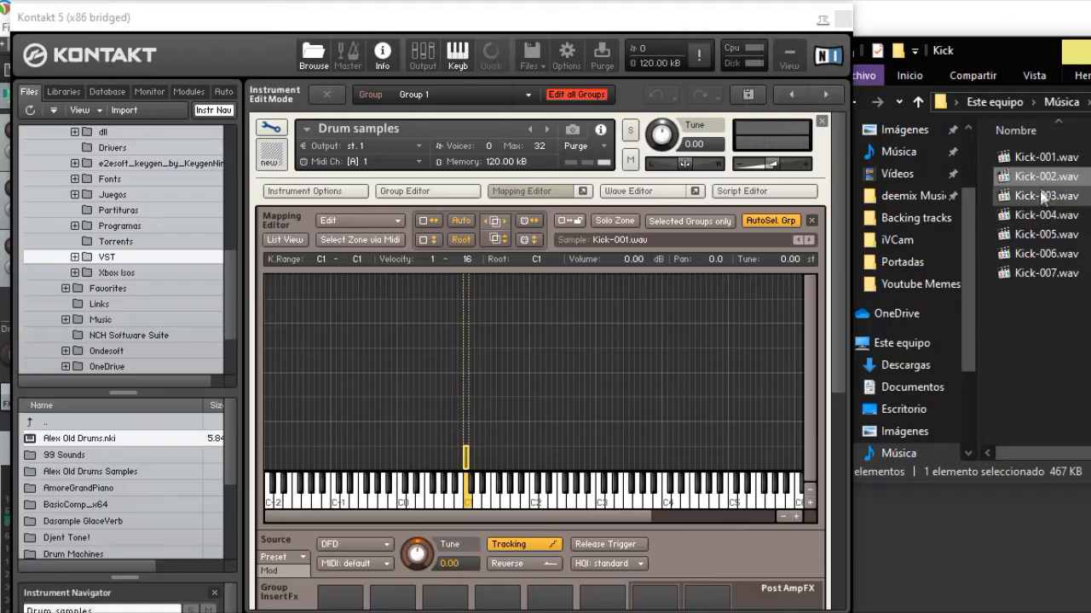
{"action": "left_click_drag", "start_coordinate": [1046, 177], "coordinate": [479, 381]}
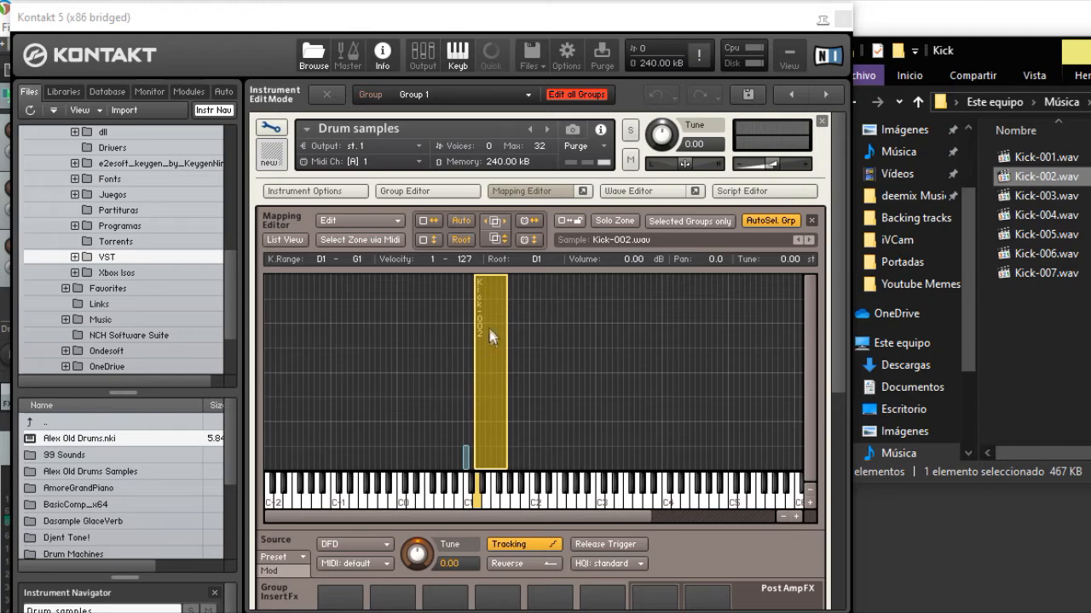
{"action": "left_click_drag", "start_coordinate": [503, 469], "coordinate": [472, 417]}
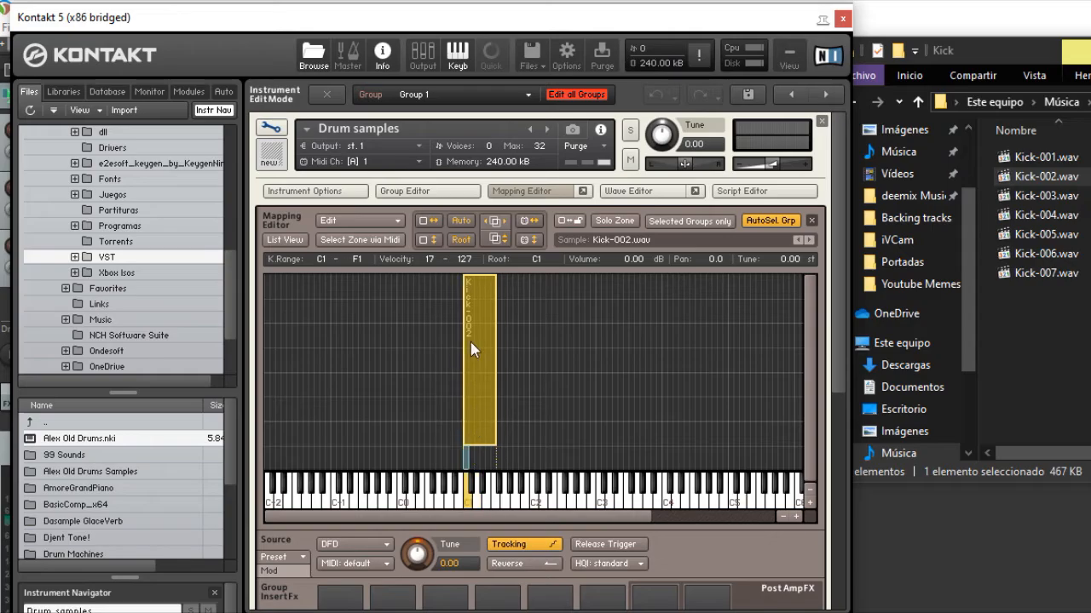
{"action": "left_click_drag", "start_coordinate": [473, 276], "coordinate": [472, 421]}
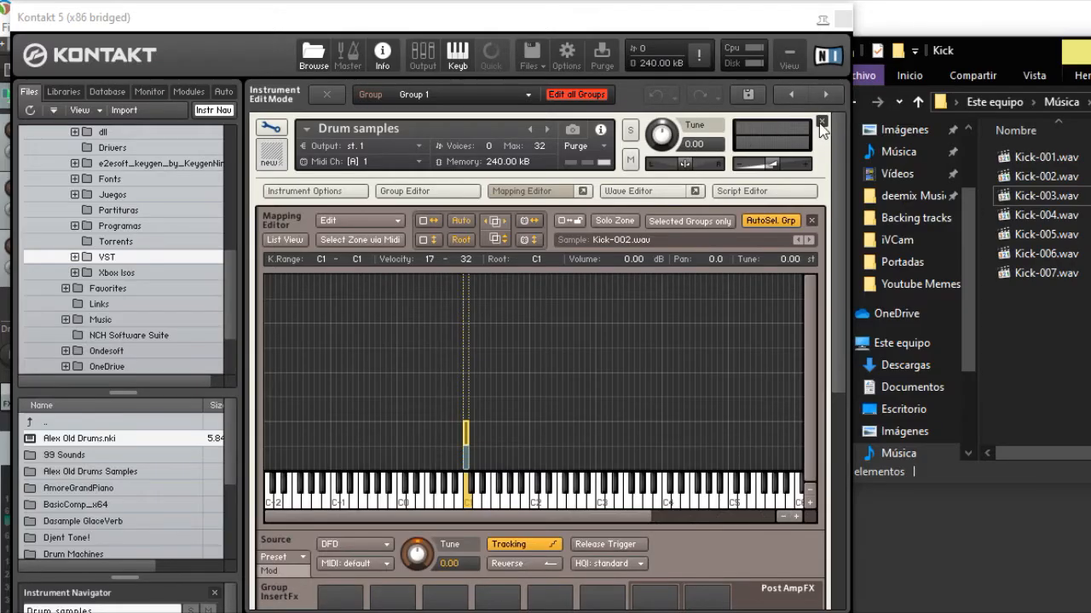
{"action": "left_click", "coordinate": [820, 128]}
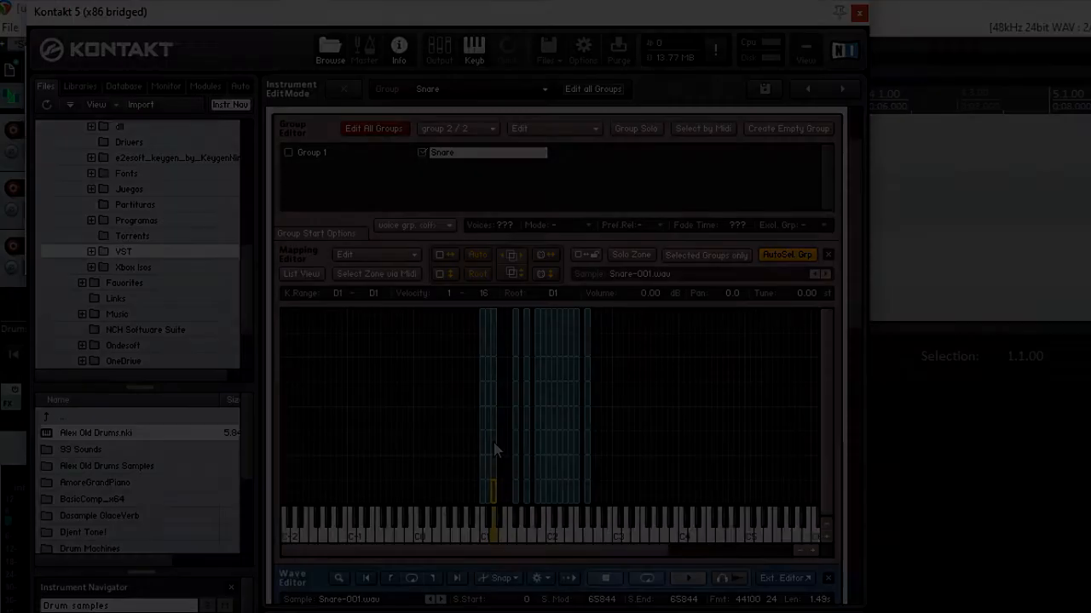
Select zones across the mapped drum kit to examine their samples, key ranges and velocity layers.
{"action": "left_click", "coordinate": [494, 447]}
{"action": "left_click", "coordinate": [516, 444]}
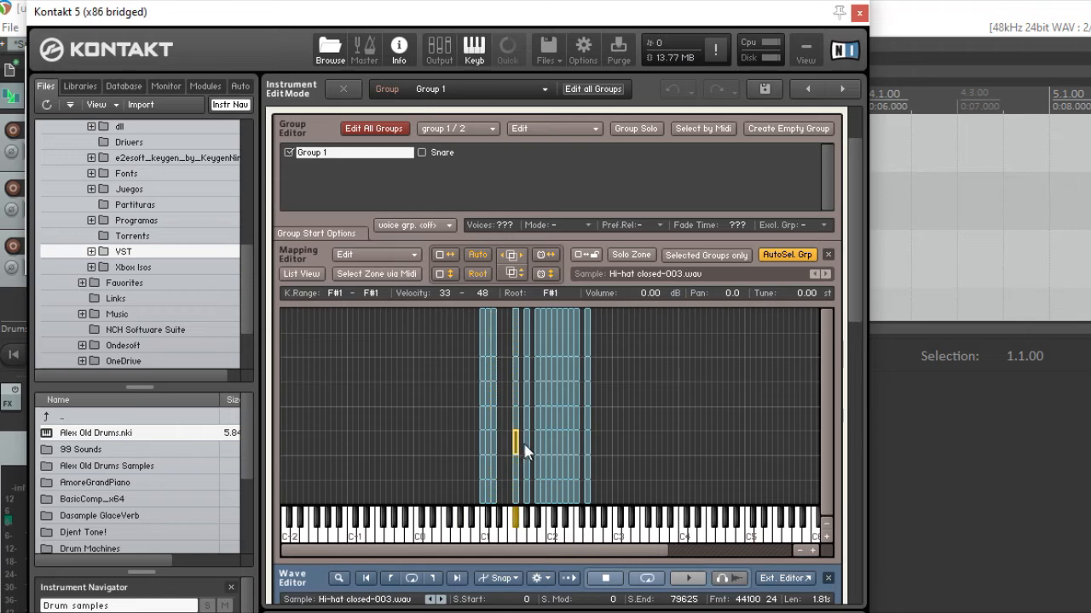
{"action": "left_click", "coordinate": [526, 449]}
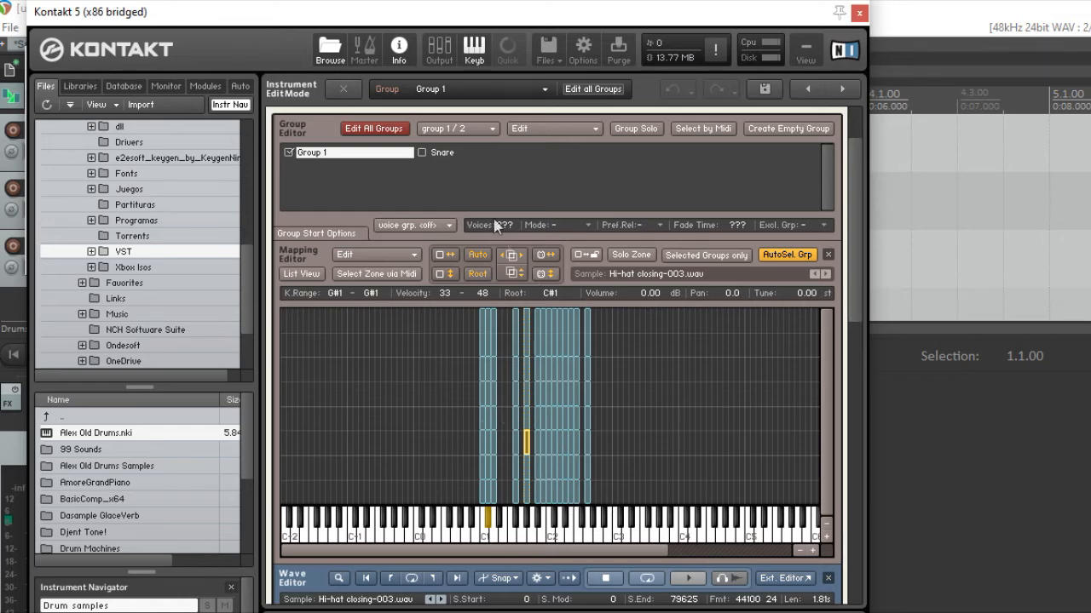
{"action": "left_click_drag", "start_coordinate": [854, 266], "coordinate": [853, 289]}
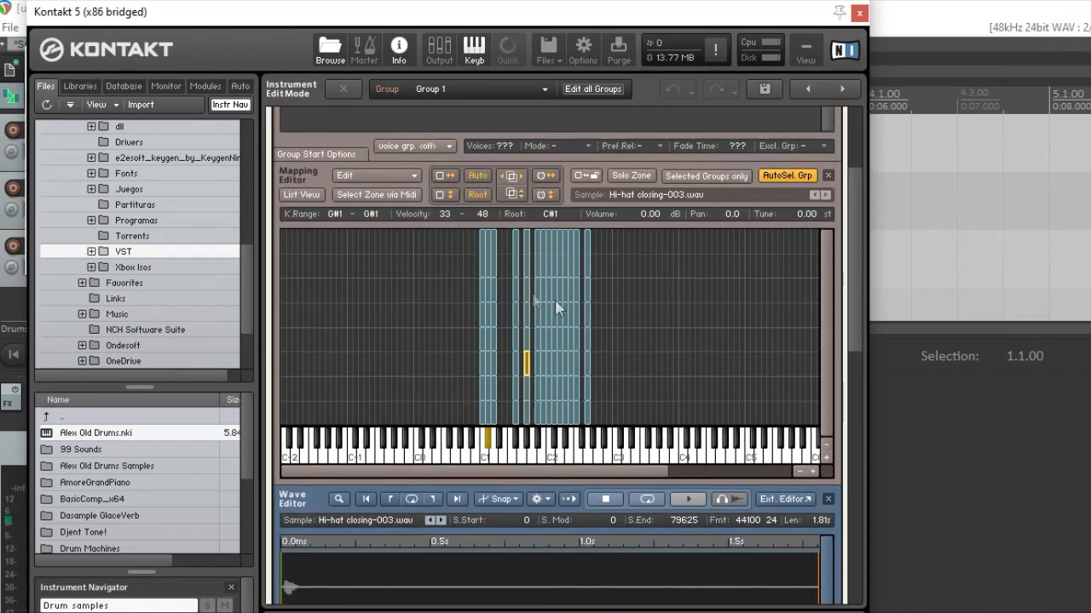
{"action": "left_click", "coordinate": [540, 248]}
{"action": "left_click", "coordinate": [564, 343]}
{"action": "left_click", "coordinate": [561, 388]}
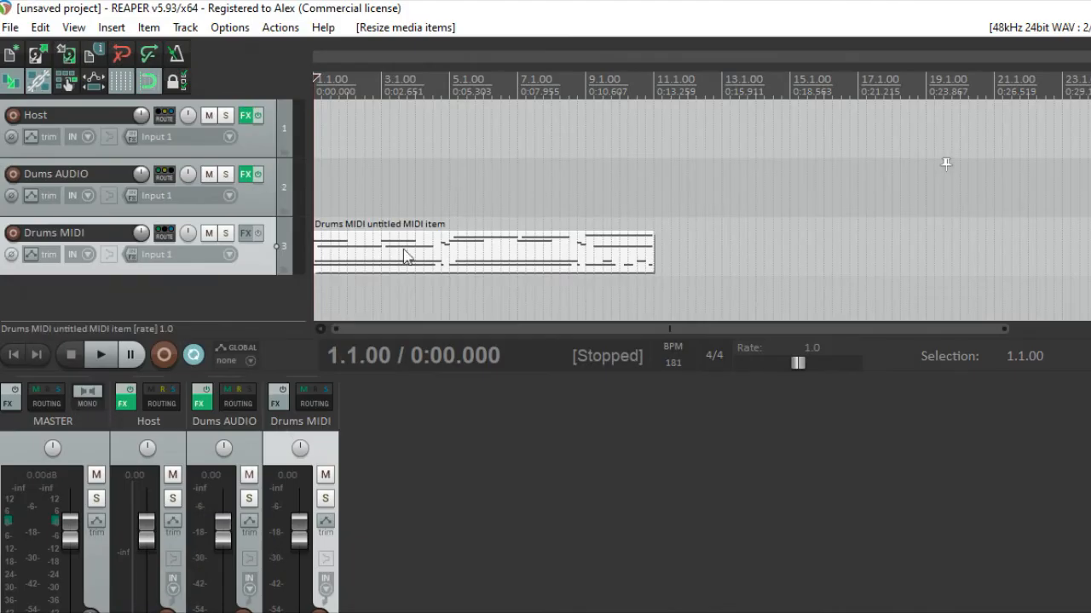
Open the Drums MIDI item in the MIDI editor and play back its drum pattern.
{"action": "double_click", "coordinate": [443, 260]}
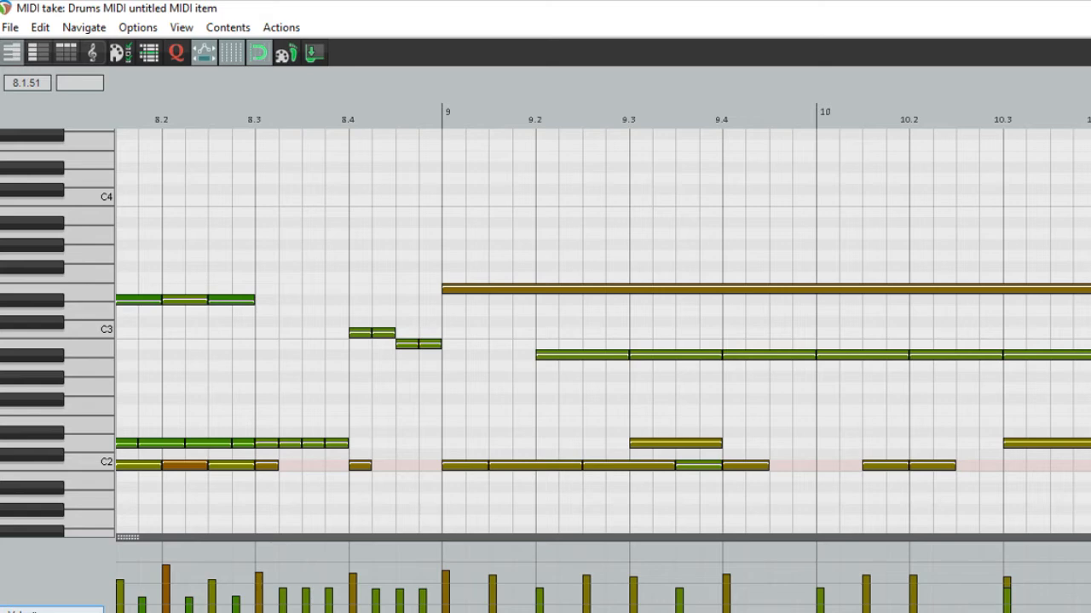
{"action": "key", "text": "space"}
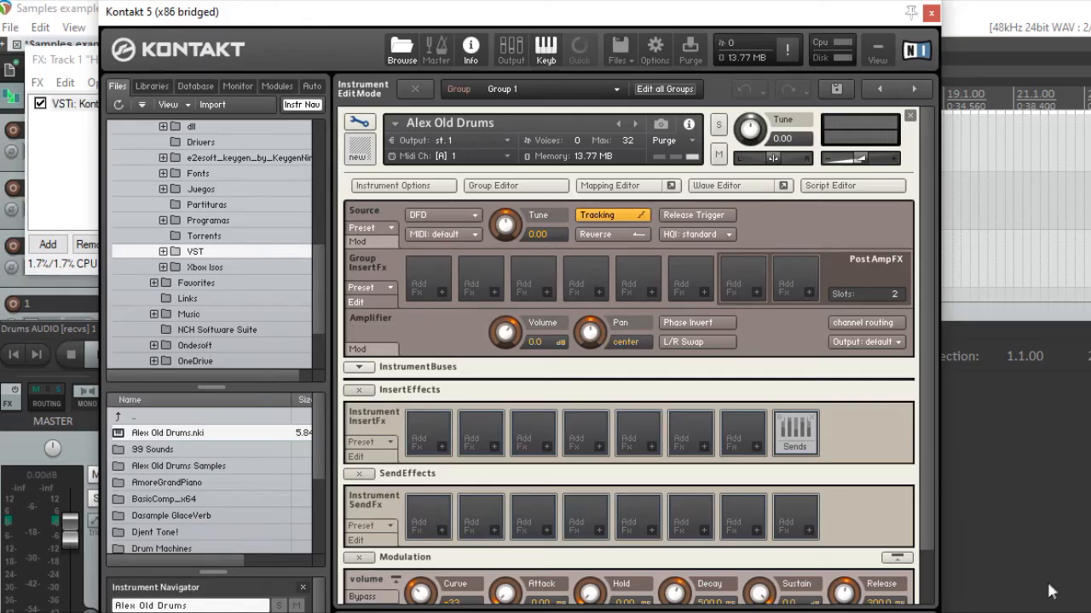
Select all the kick zones on C1 in the Alex Old Drums Mapping Editor and move them to a new empty group.
{"action": "left_click", "coordinate": [610, 188]}
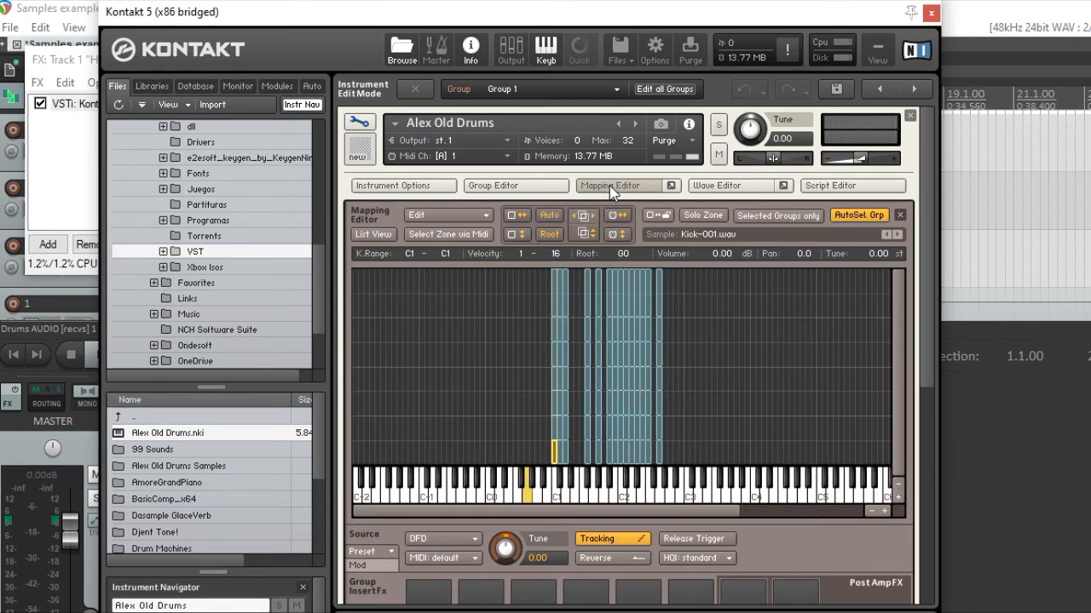
{"action": "left_click", "coordinate": [556, 293]}
{"action": "left_click_drag", "start_coordinate": [542, 286], "coordinate": [555, 458]}
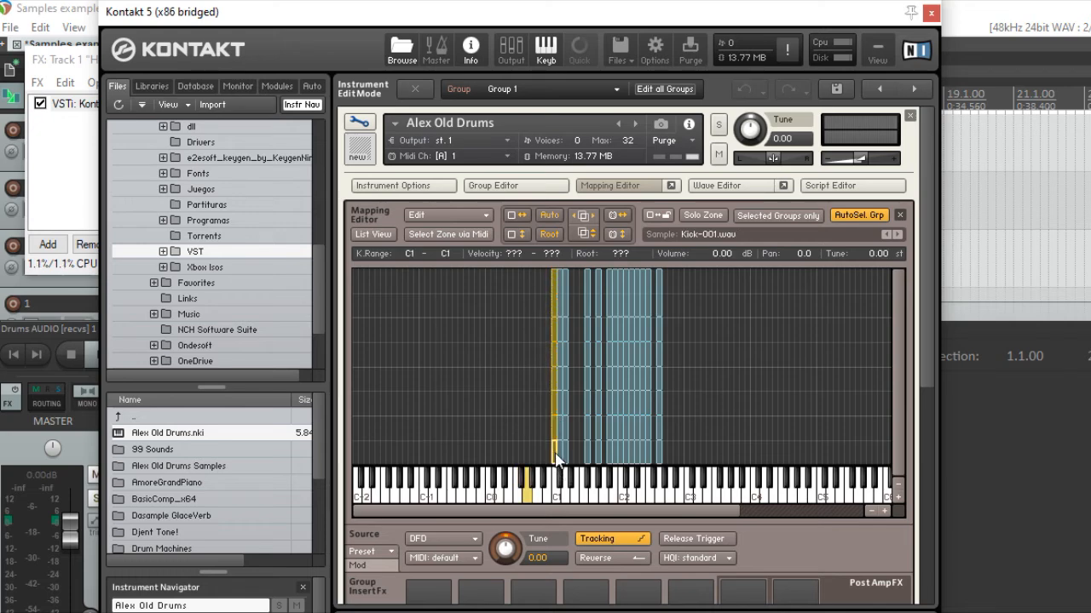
{"action": "right_click", "coordinate": [556, 458]}
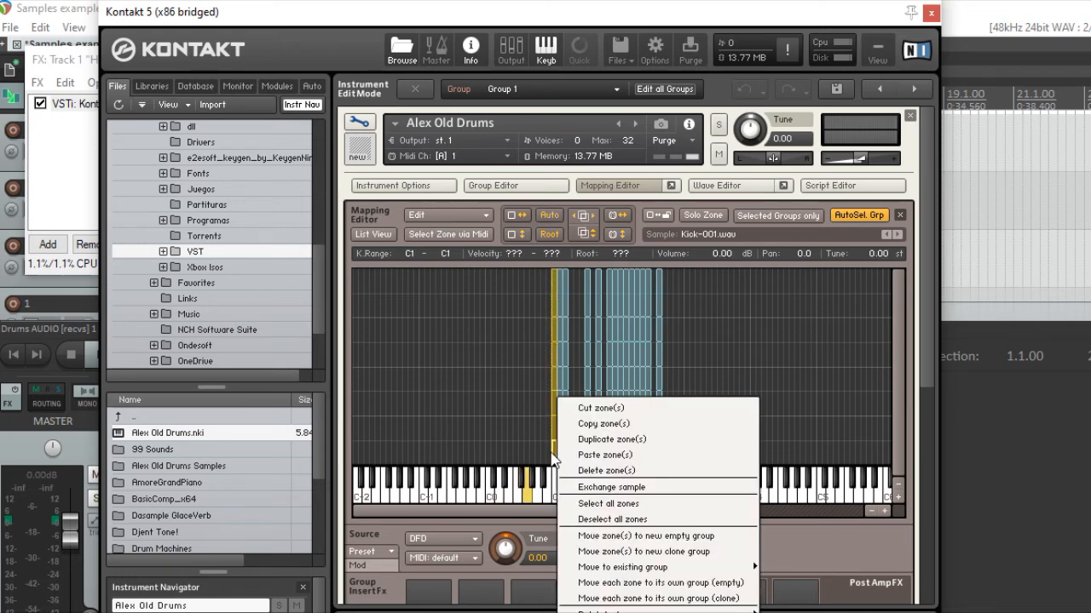
{"action": "left_click", "coordinate": [614, 536]}
Rename the new group as Kick in the Group Editor.
{"action": "left_click", "coordinate": [516, 185]}
{"action": "double_click", "coordinate": [655, 241]}
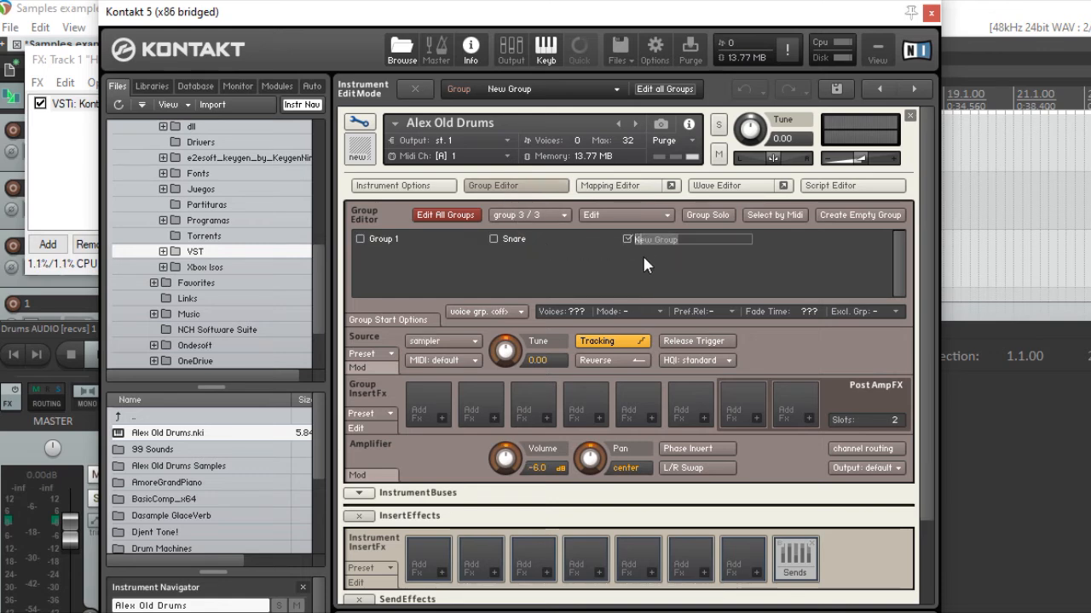
{"action": "type", "text": "Kick"}
{"action": "key", "text": "Return"}
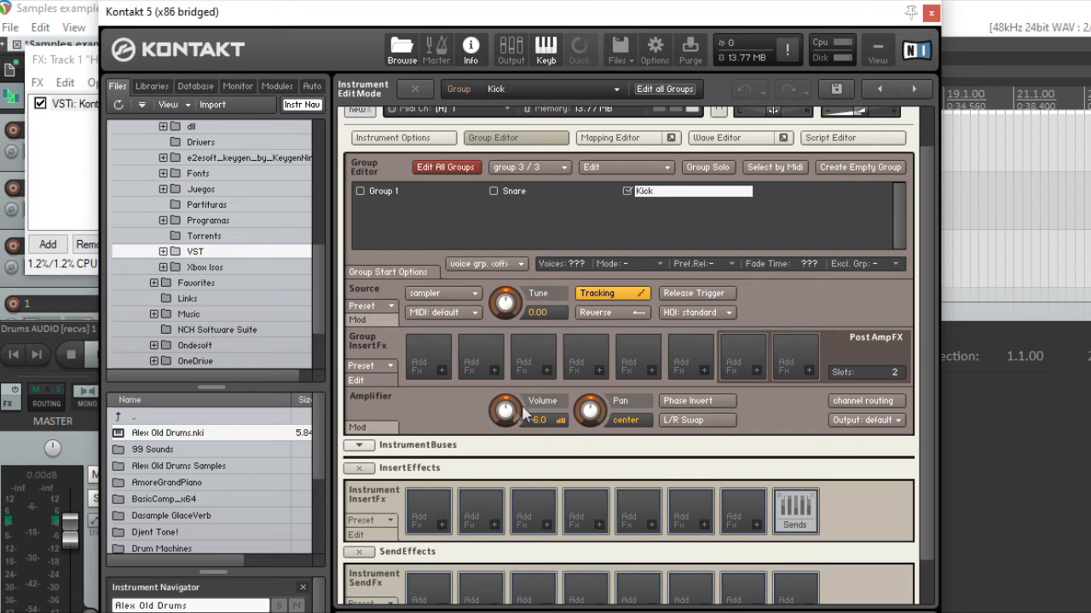
Bring up the list of available effects for the Kick group's first insert slot.
{"action": "left_click", "coordinate": [441, 371]}
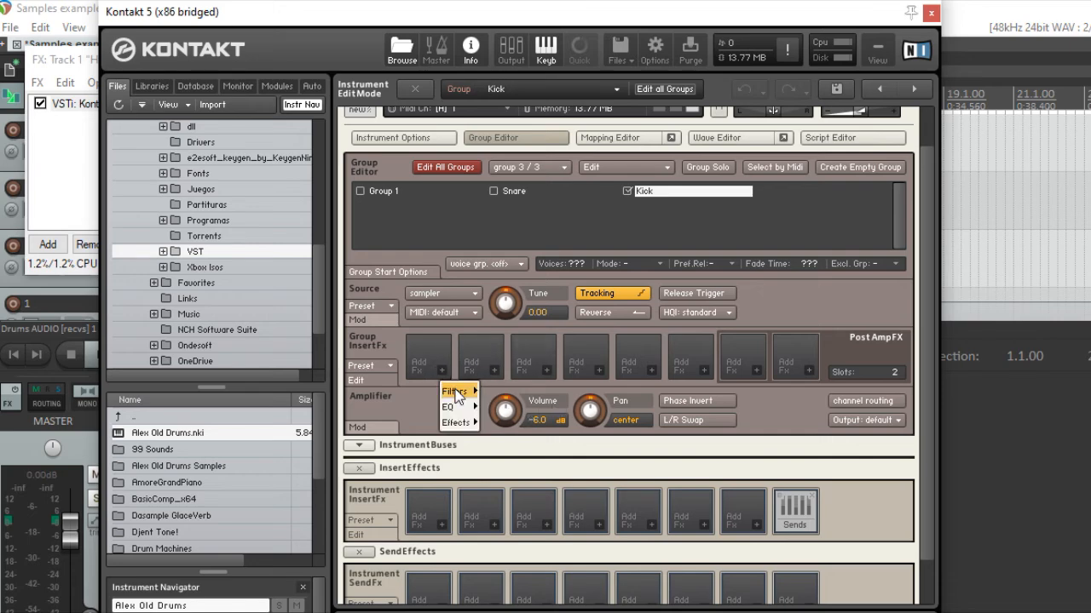
{"action": "mouse_move", "coordinate": [455, 423]}
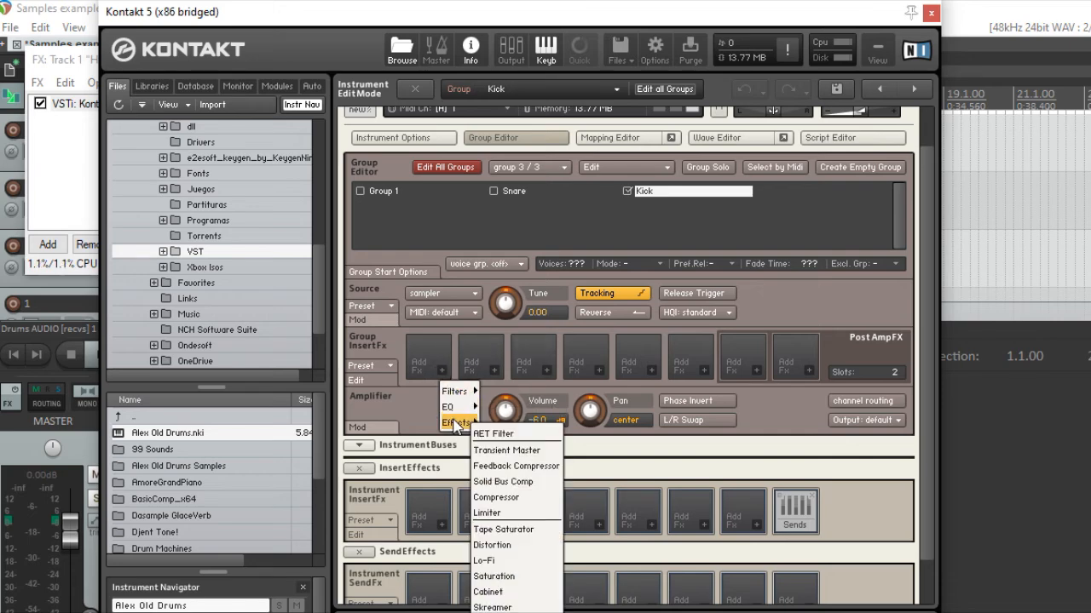